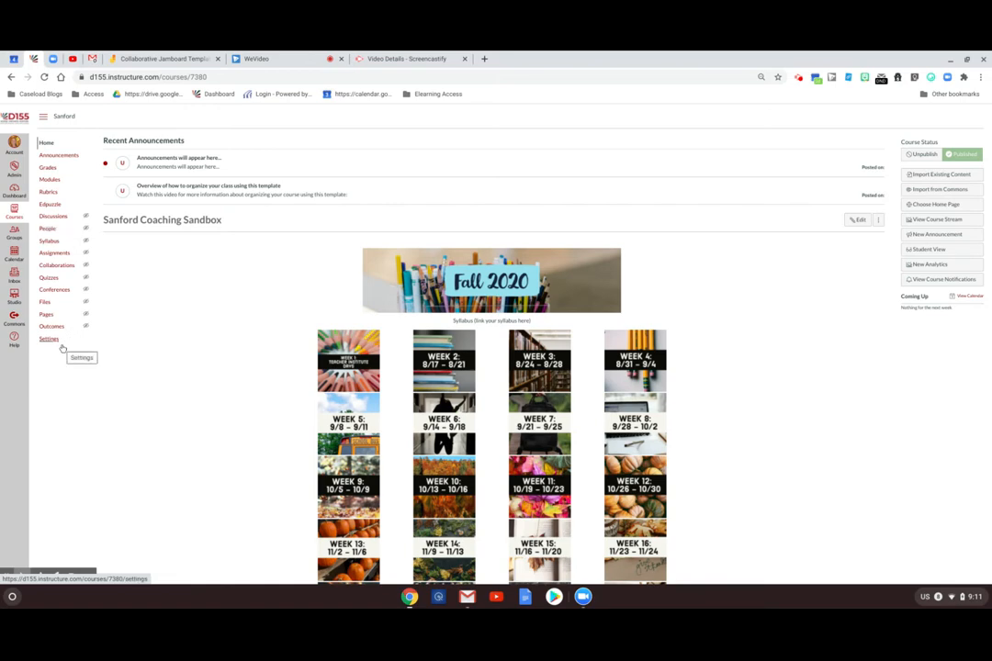
- Check the course's feature options, and start a new quiz named "Math Quiz" in the course's quiz list
left_click(50, 338)
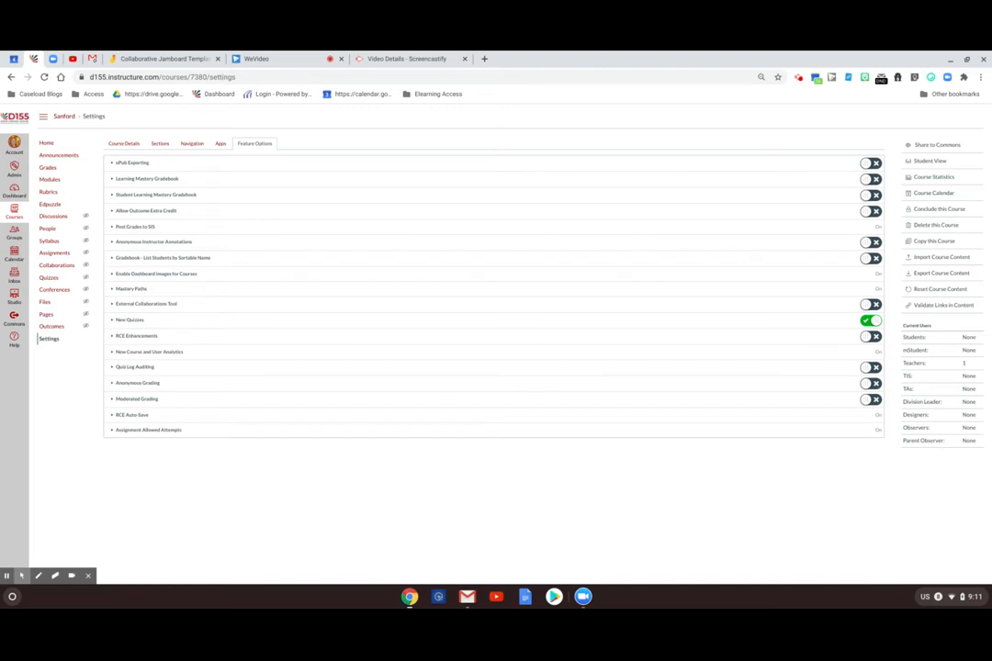
left_click(56, 279)
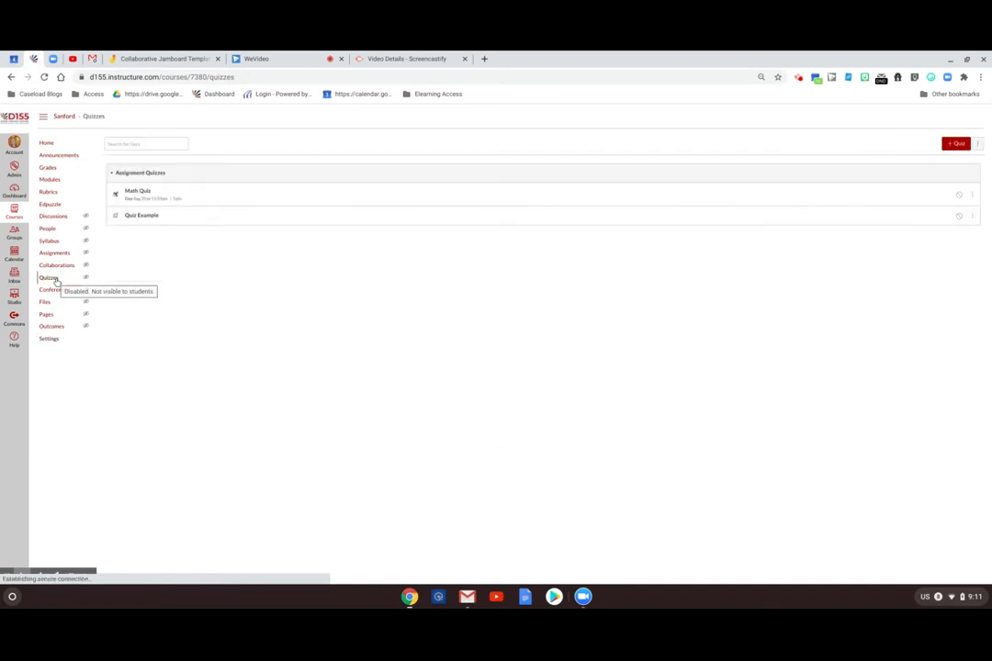
left_click(956, 145)
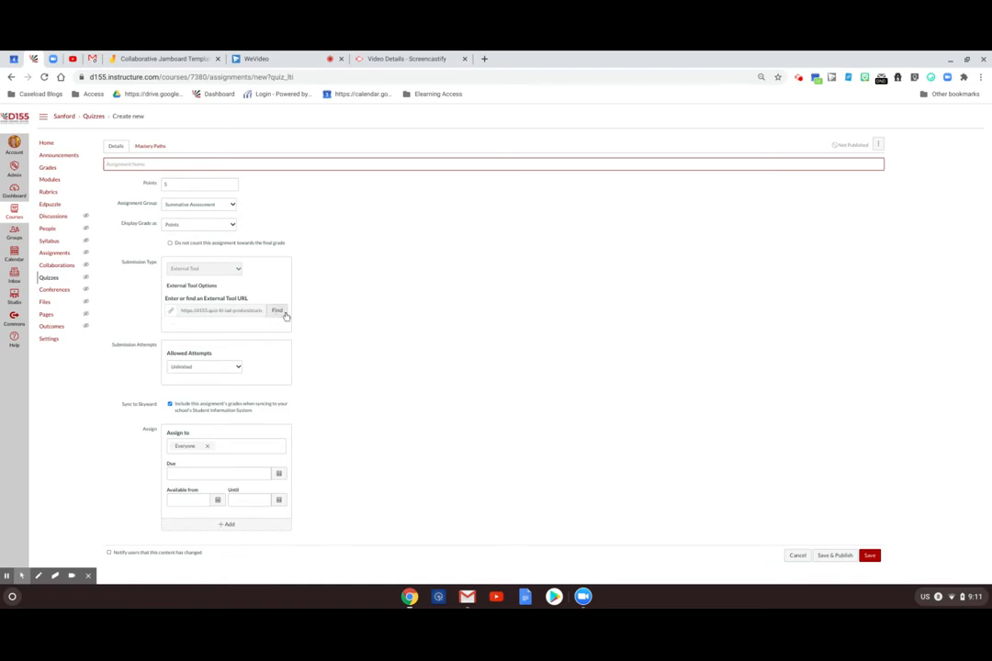
type("Ma")
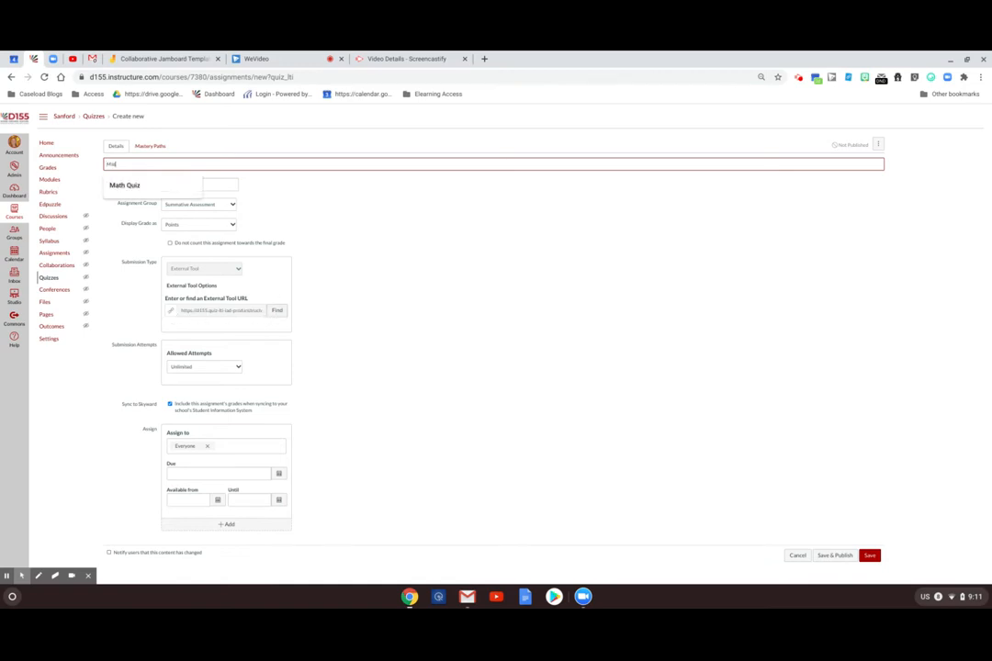
type("th Quiz")
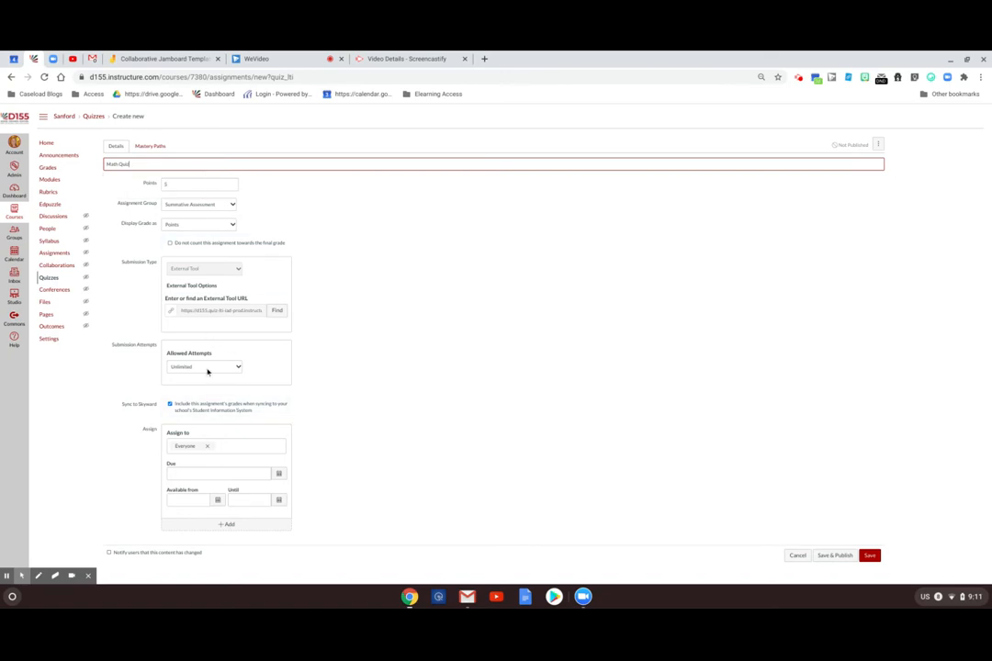
- Switch the quiz's allowed attempts to Limited and back to Unlimited
left_click(208, 368)
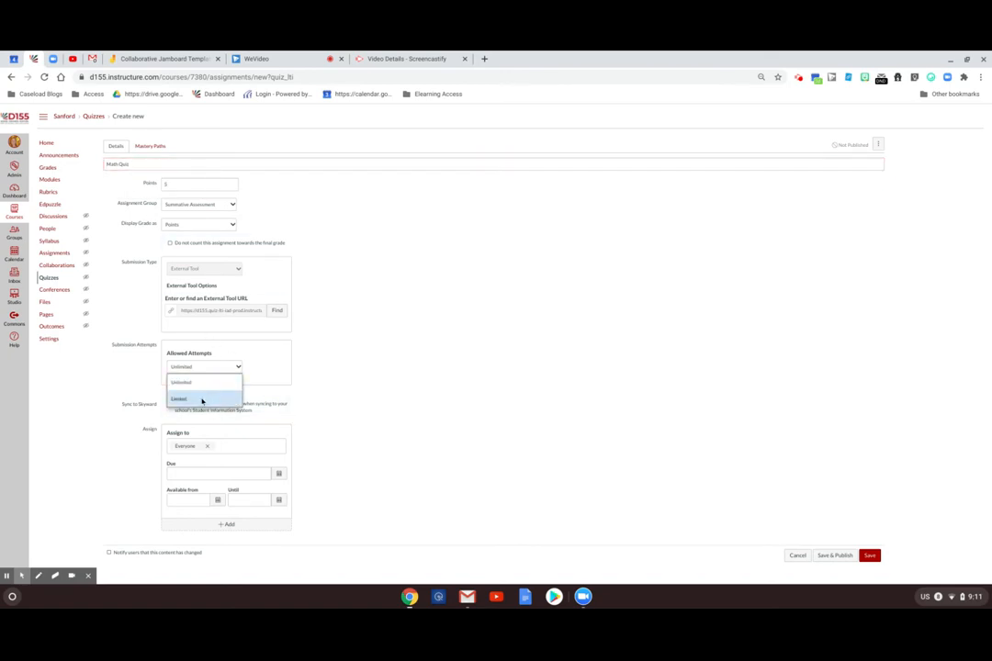
left_click(202, 401)
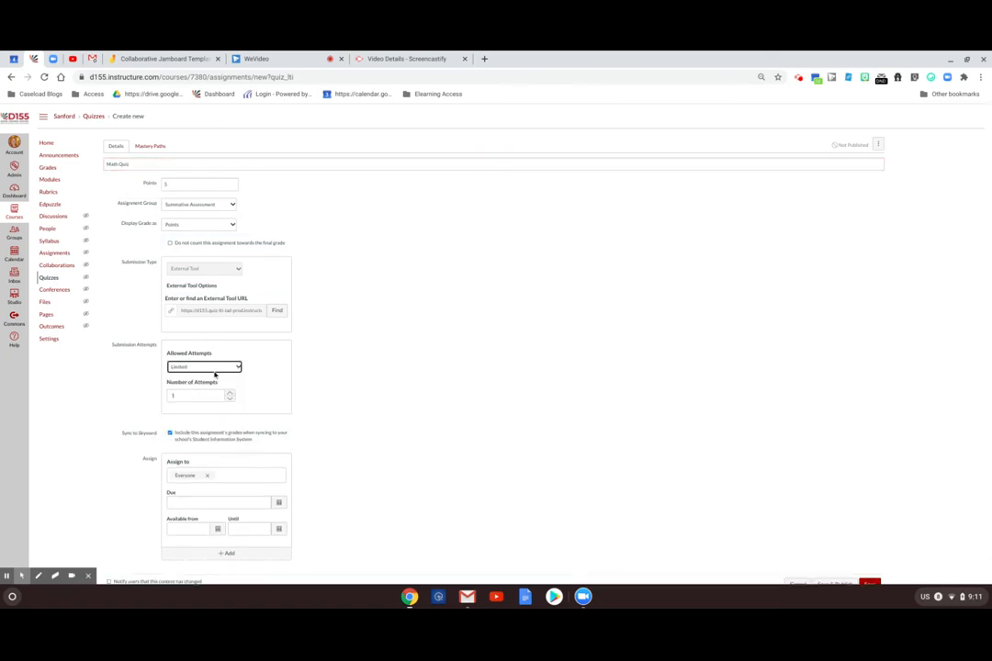
left_click(216, 368)
left_click(207, 383)
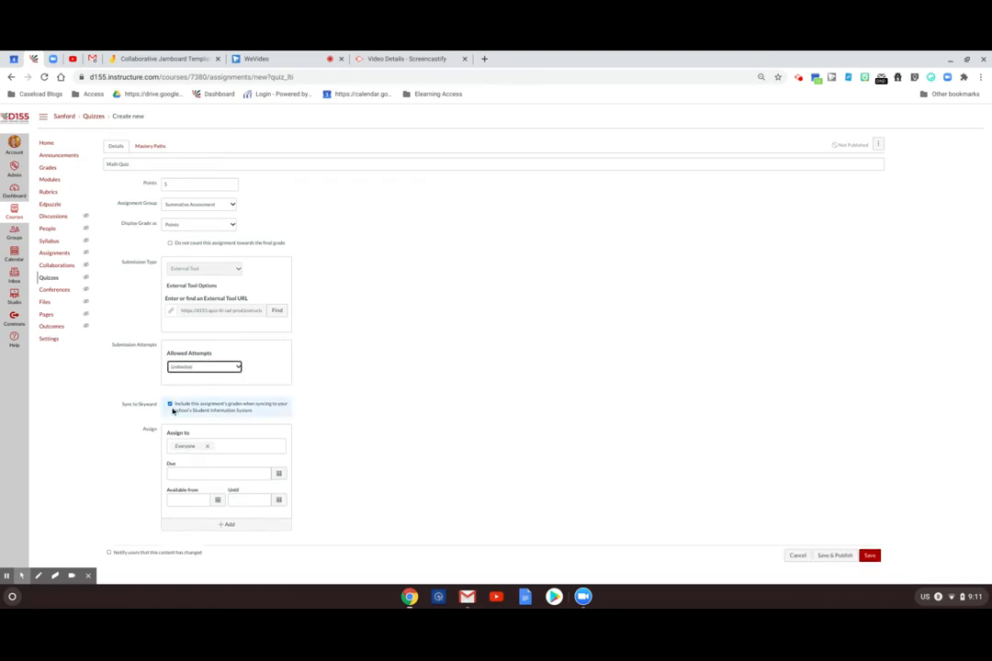
- Set the quiz's due date to Aug 27 at 11:59pm and save the quiz without publishing it
left_click(278, 472)
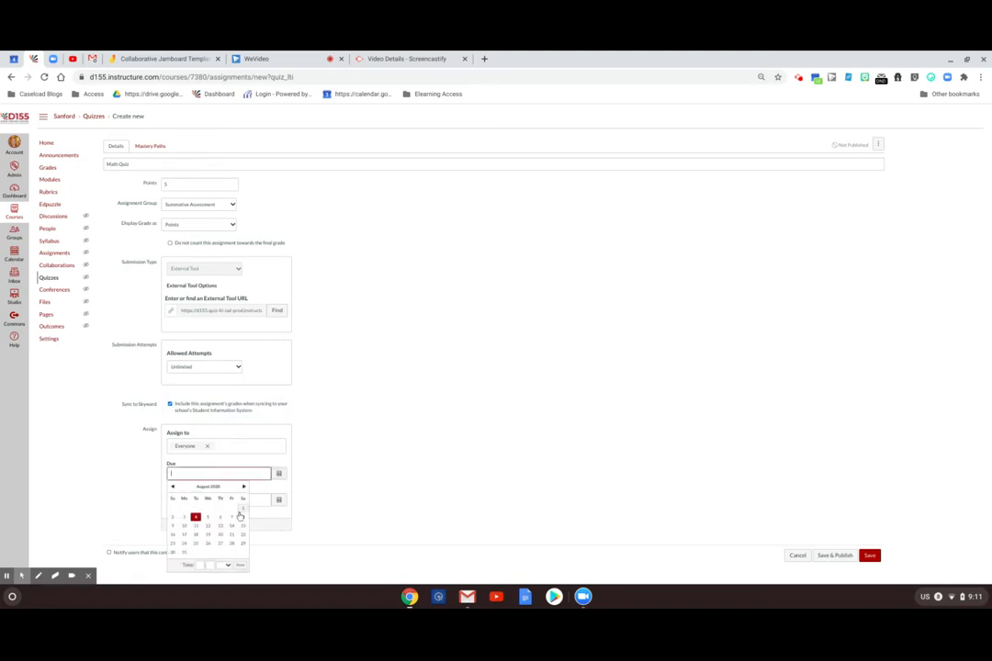
left_click(221, 546)
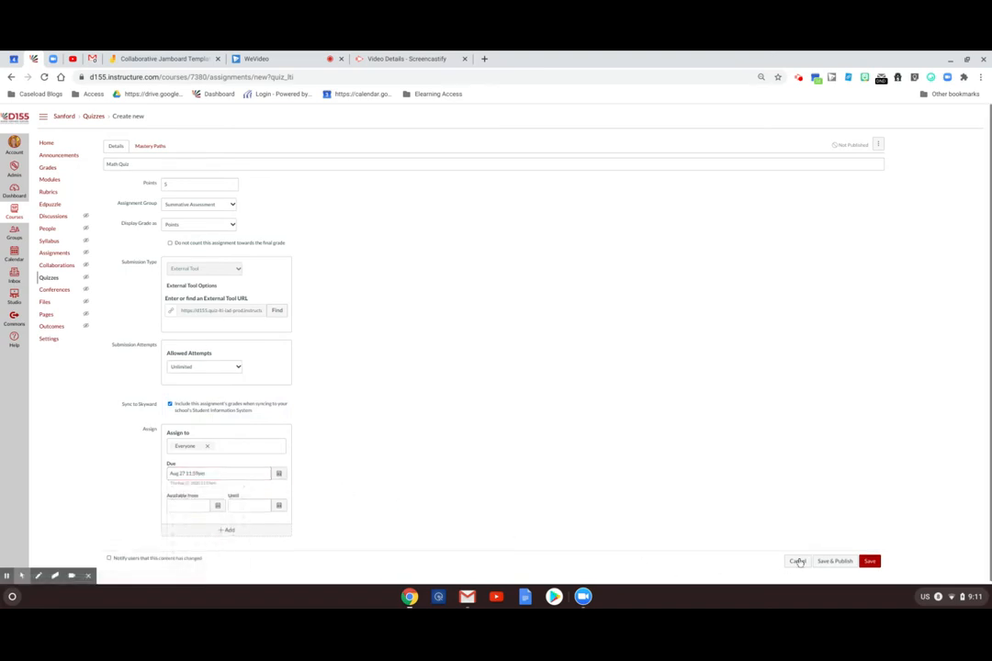
left_click(865, 562)
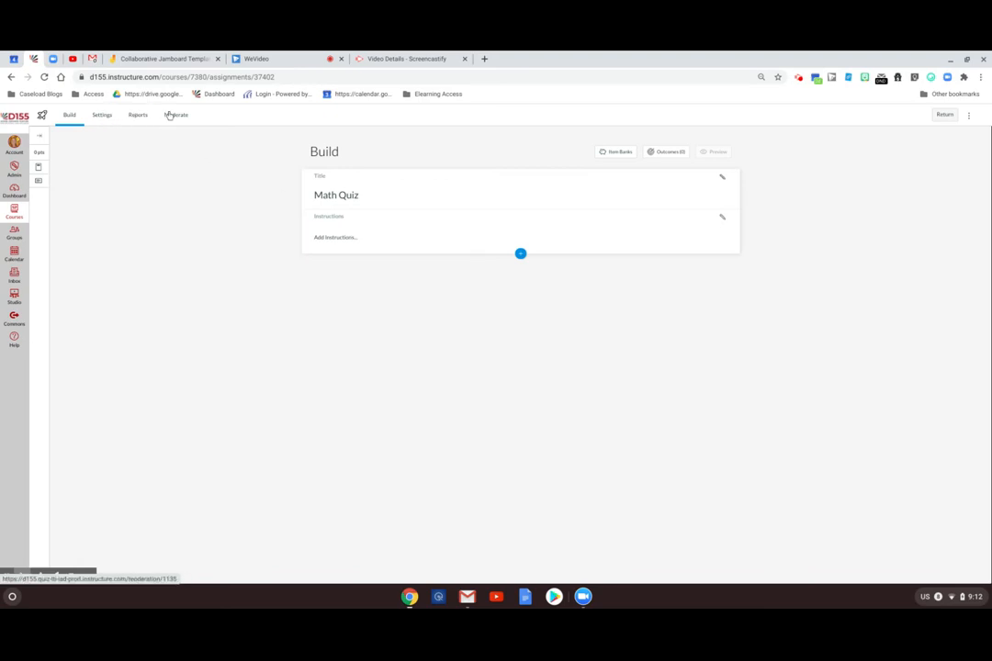
- Add a multiple choice question titled "Equations" with the stem "Solve this equation:" followed by a new line
left_click(521, 254)
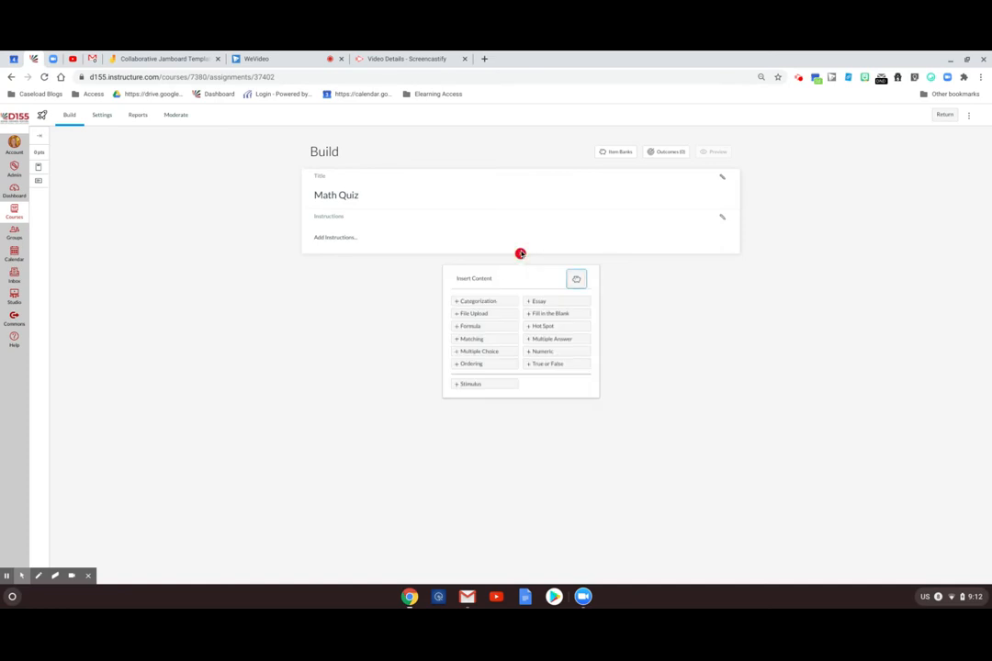
left_click(467, 352)
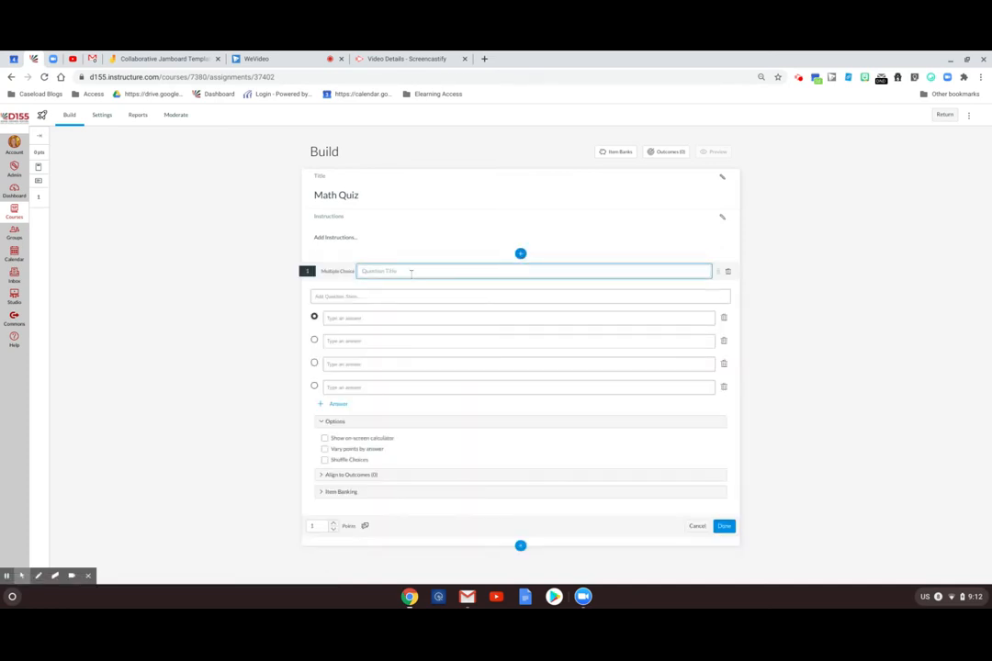
type("Equations")
left_click(362, 295)
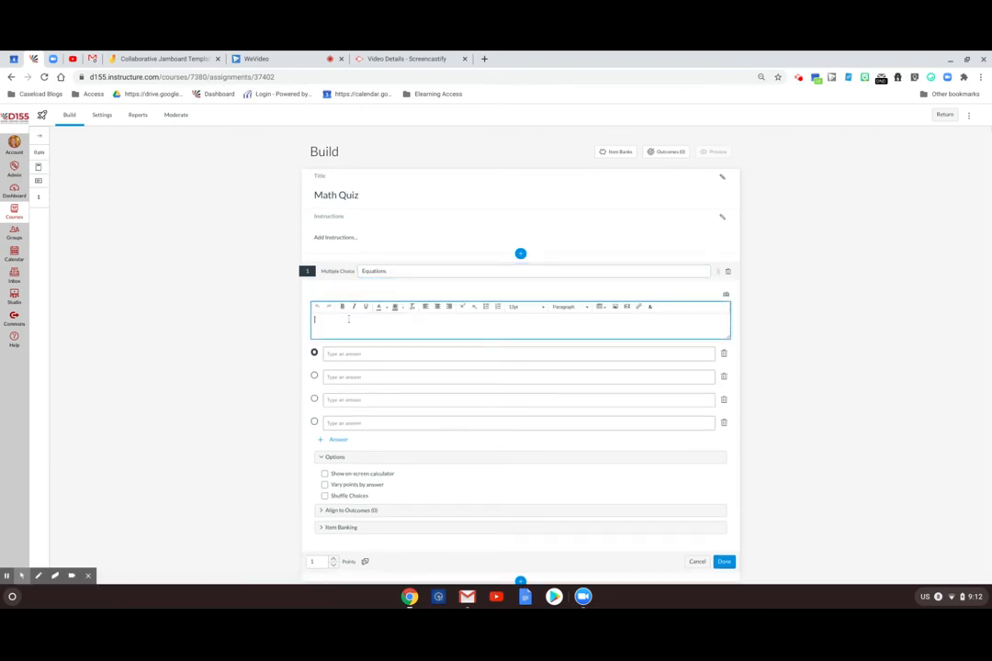
type("Solve this equation:")
key("Return")
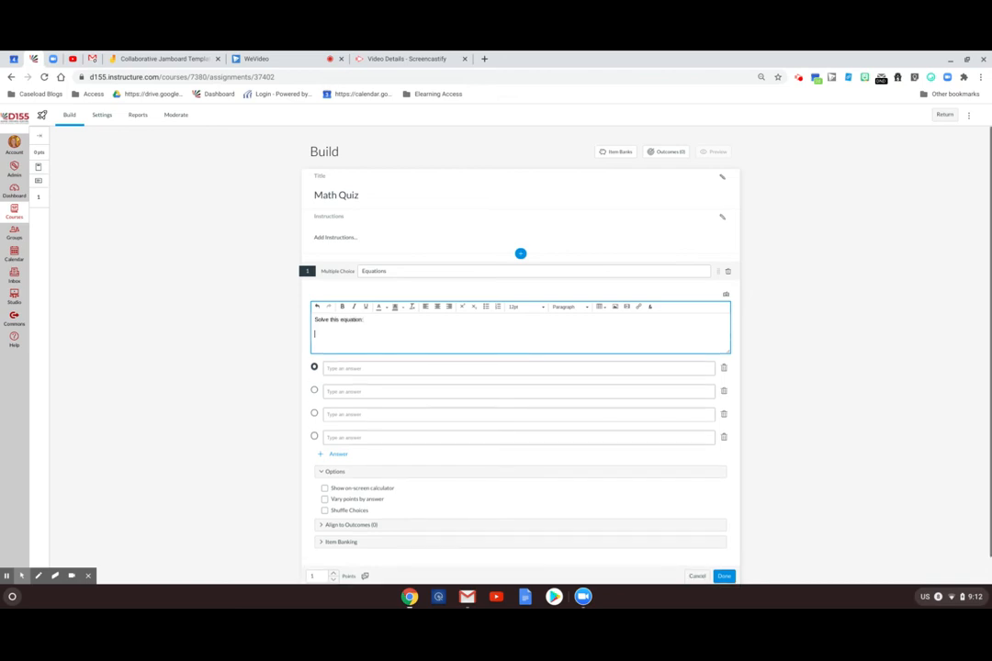
- Insert the math equation 2x+4=8 beneath the text in the question stem
left_click(650, 308)
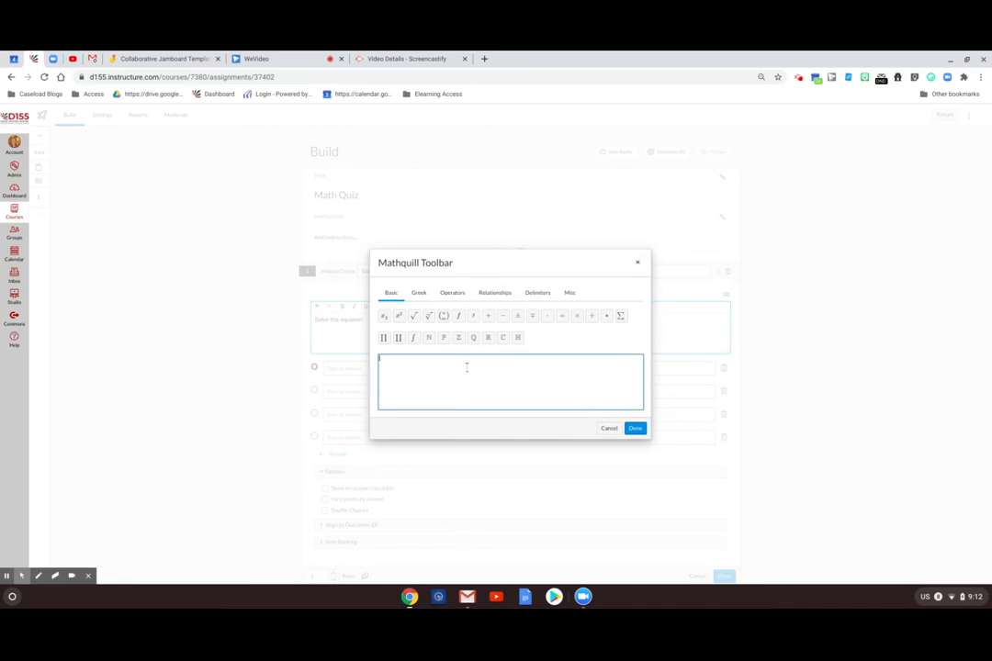
type("4")
type("x+")
left_click(640, 429)
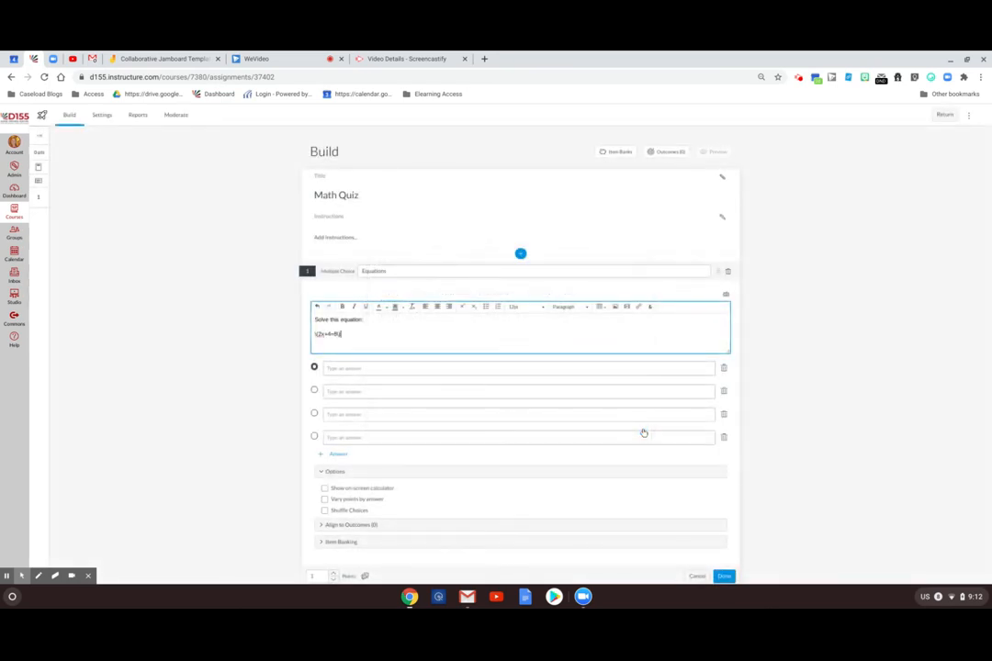
- Enter 2, 3 and 5 as the answer choices and delete the unused fourth choice
left_click(339, 367)
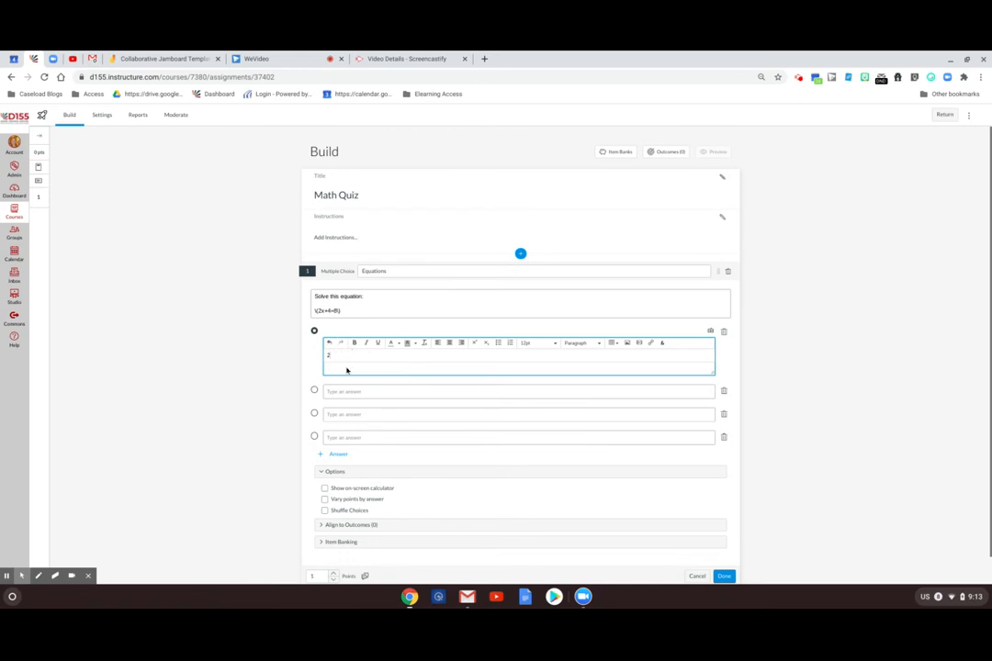
left_click(331, 390)
type("3")
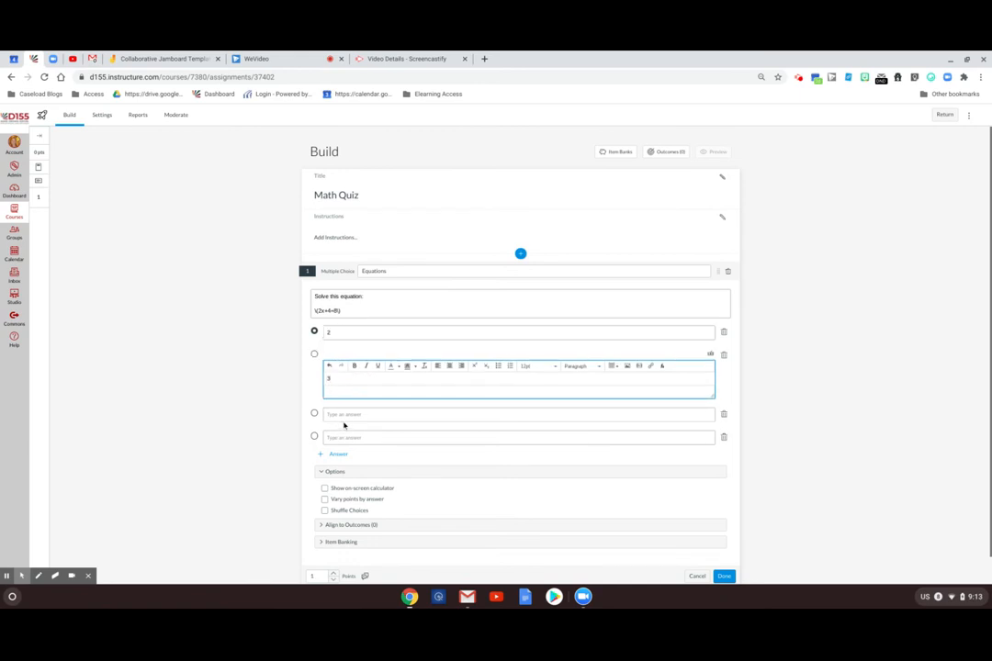
left_click(340, 414)
type("5")
left_click(724, 437)
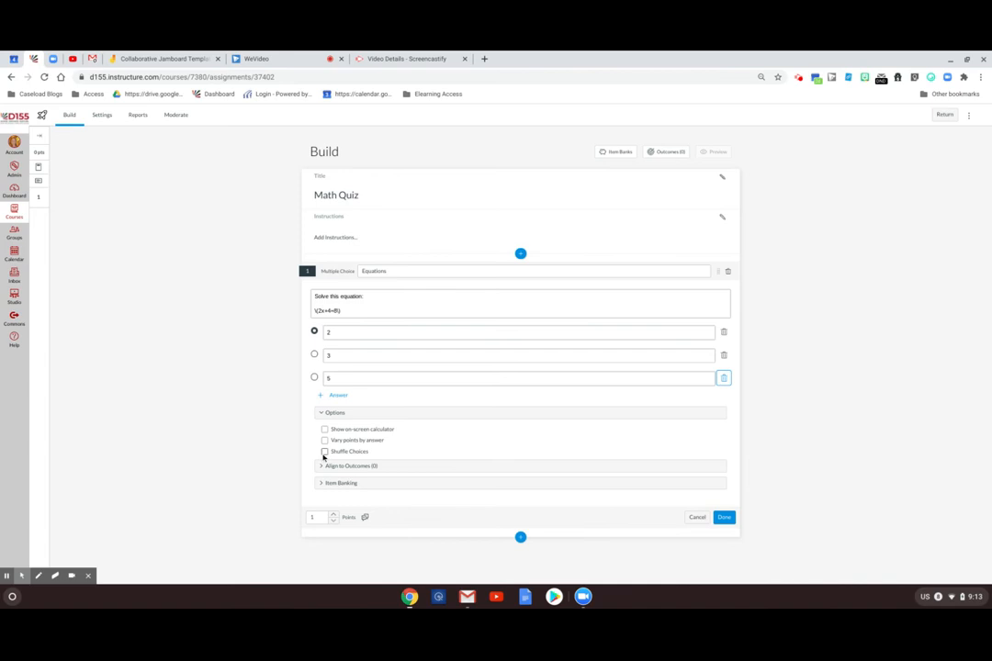
- Add the question to the existing item bank "CH2 Equations" and finish editing it
left_click(336, 483)
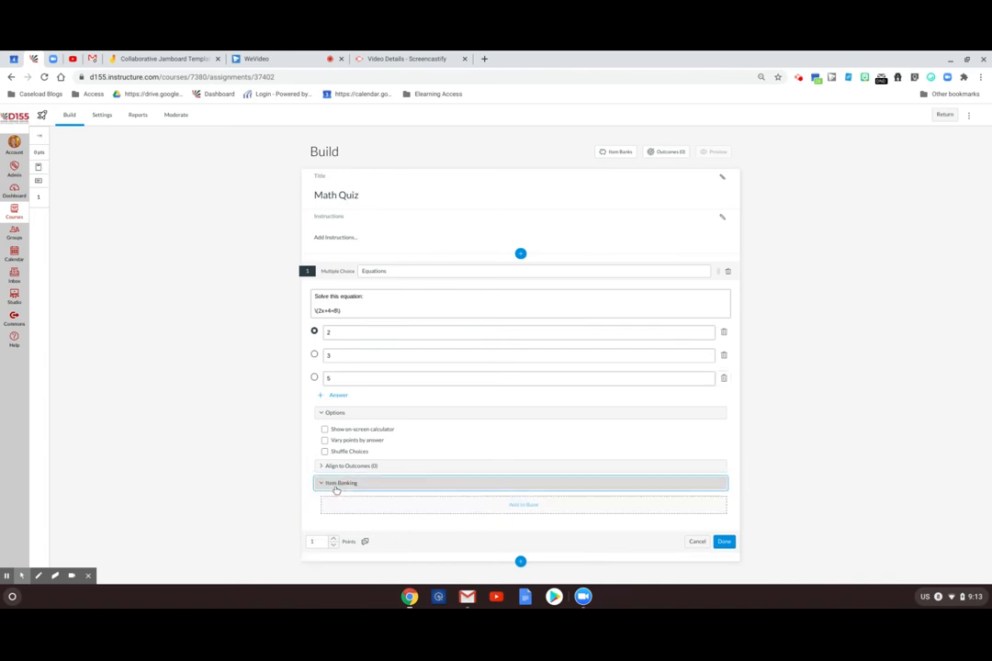
left_click(524, 505)
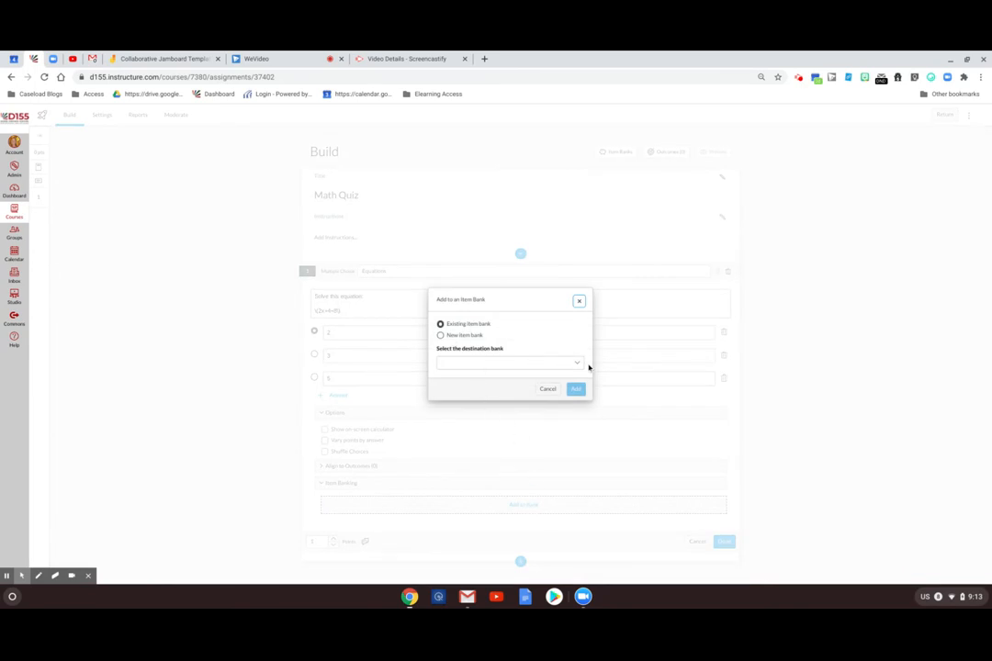
left_click(578, 364)
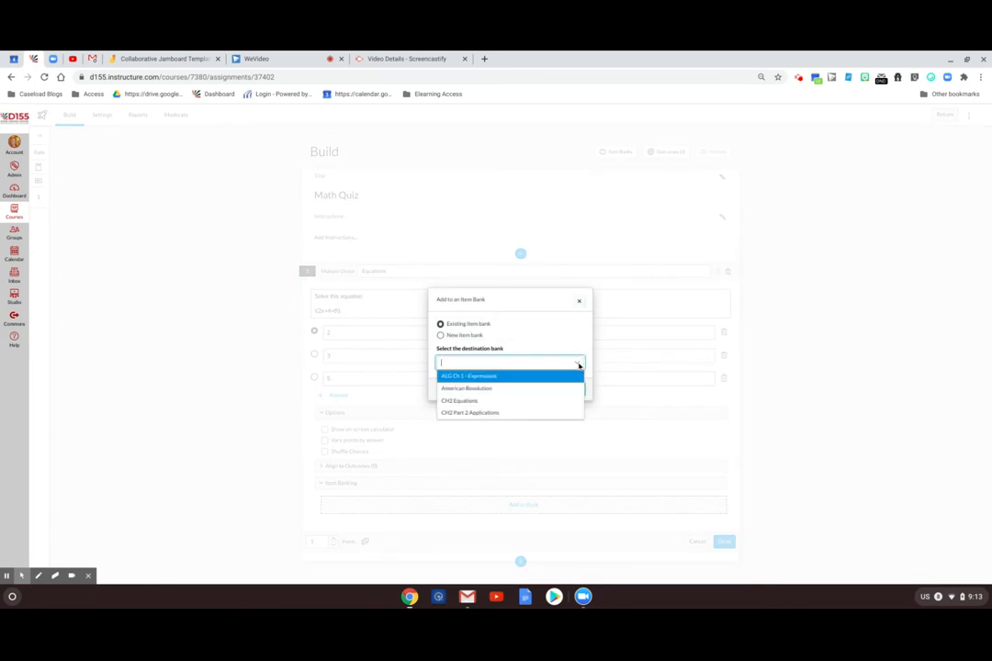
left_click(551, 401)
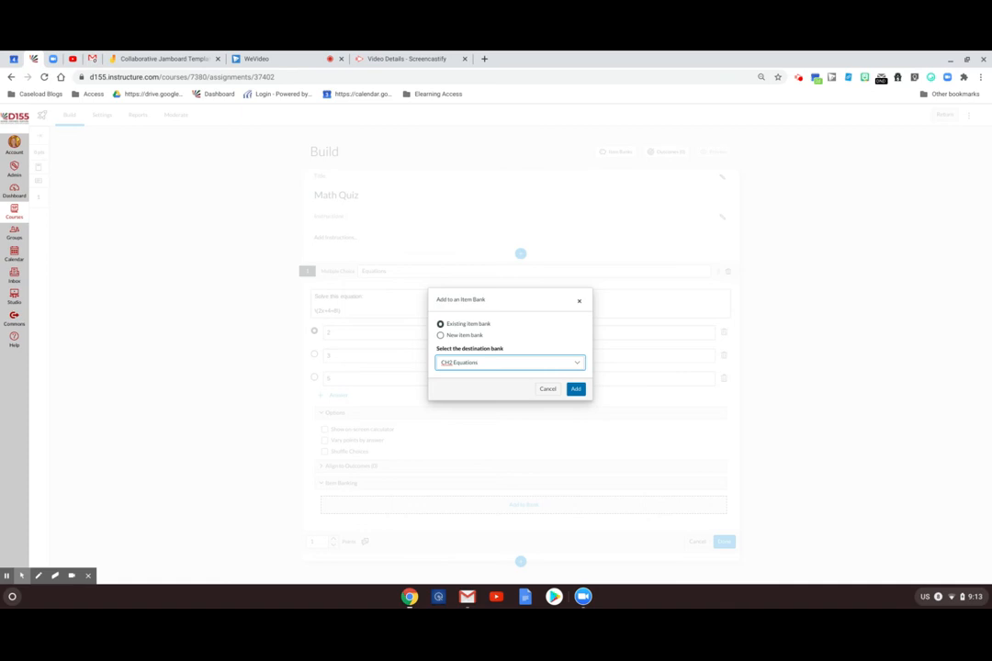
left_click(576, 390)
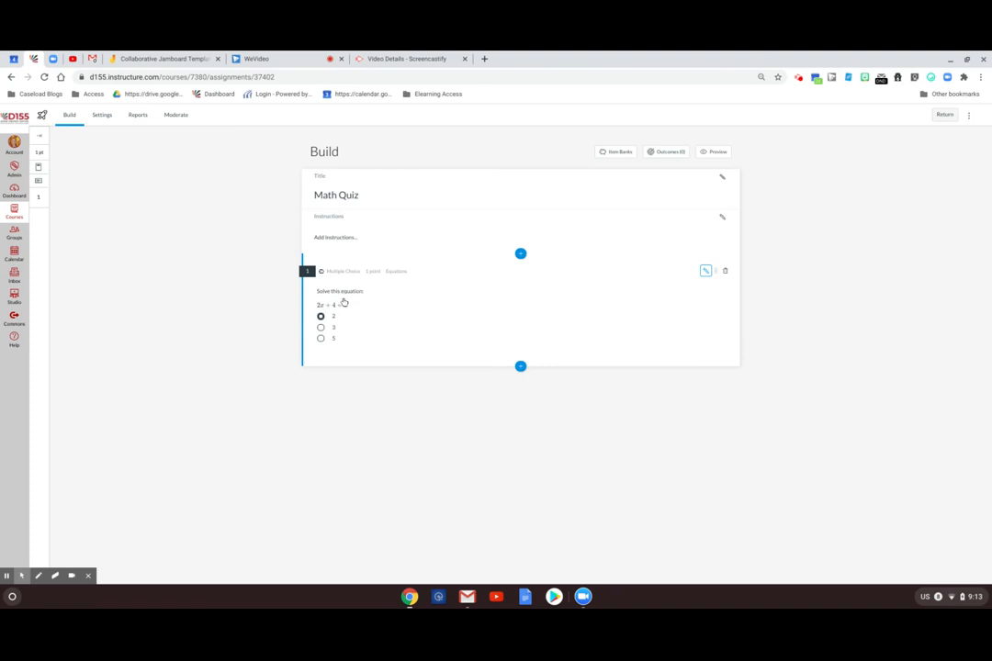
- Add a second multiple choice question titled "equation" with the stem "solve for this..."
left_click(521, 367)
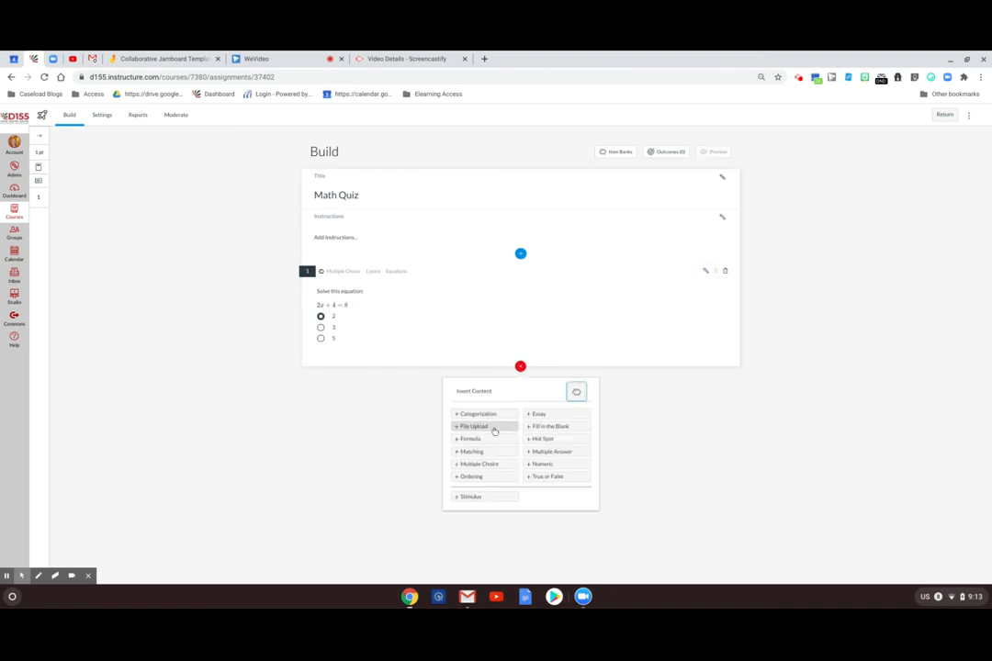
left_click(493, 465)
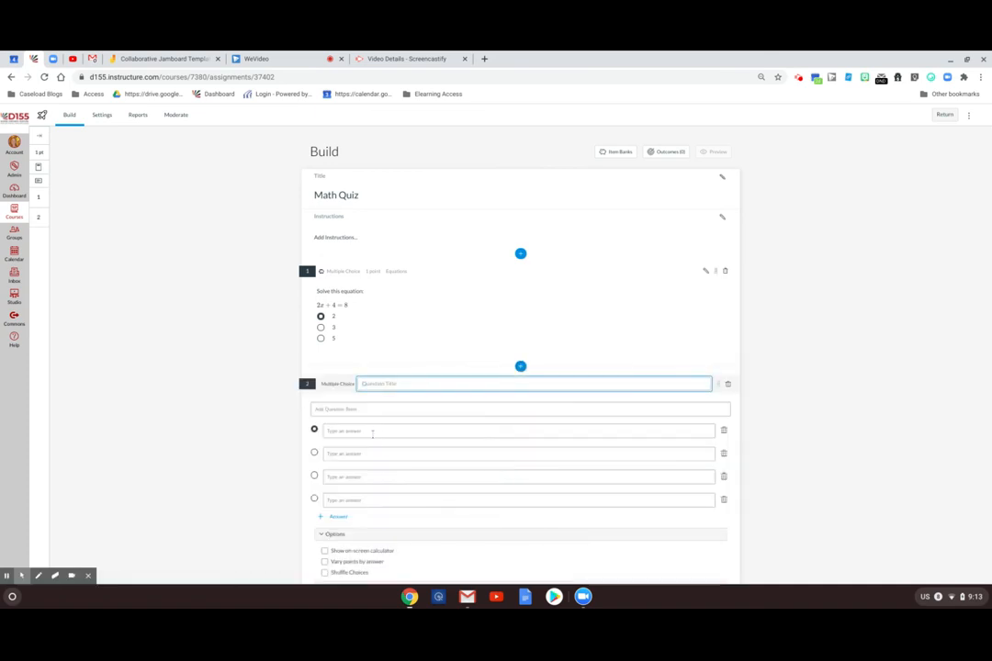
type("equation")
left_click(360, 409)
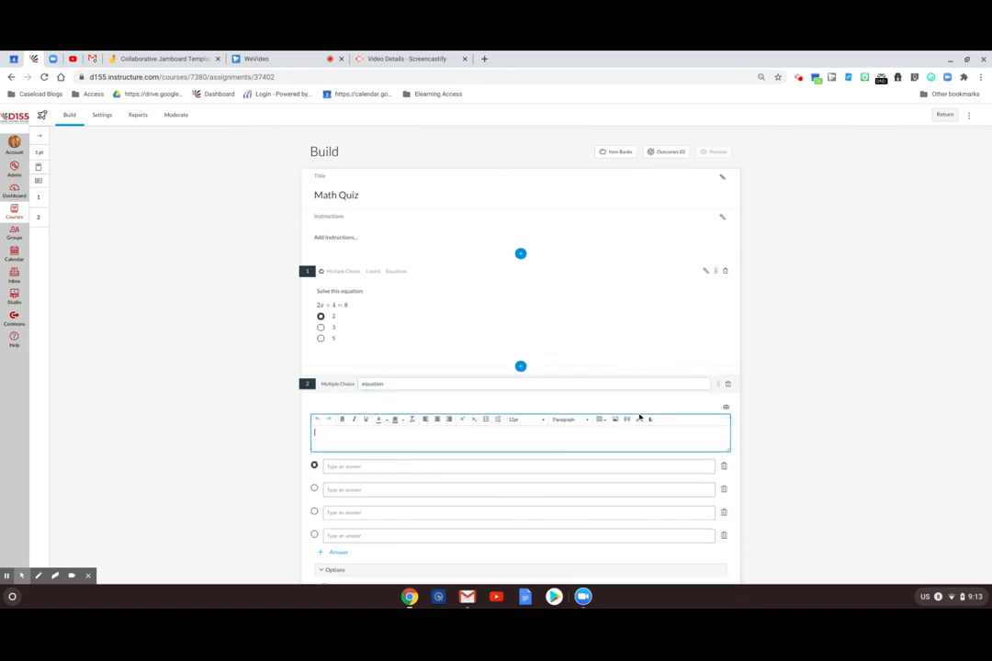
type("solve for this...")
key("Return")
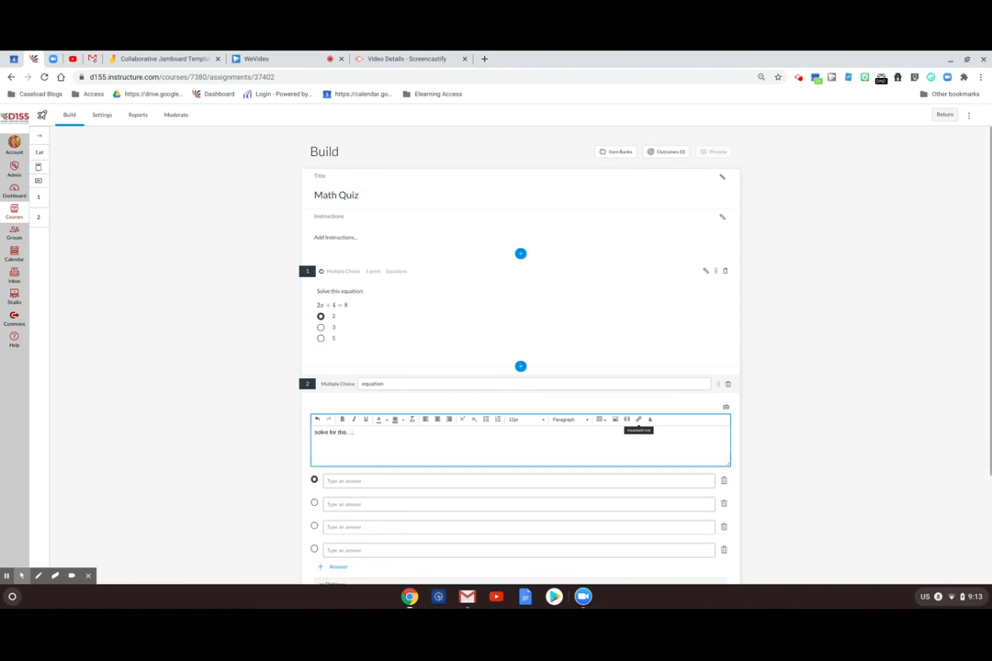
- Insert the fraction 2/3 as a math equation in the second question's first answer choice
left_click(416, 481)
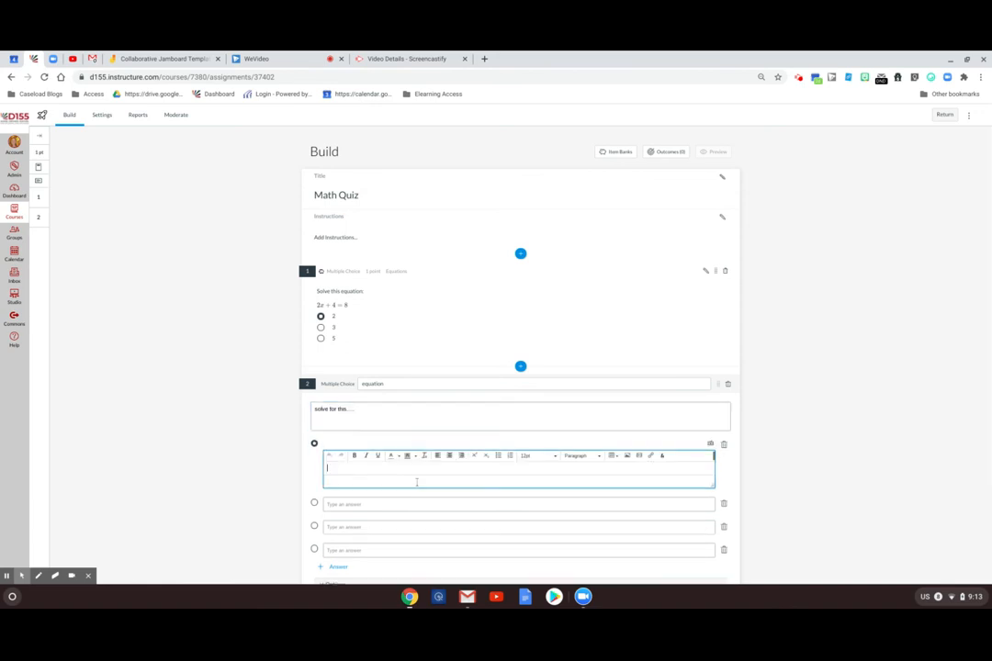
left_click(661, 456)
left_click(475, 386)
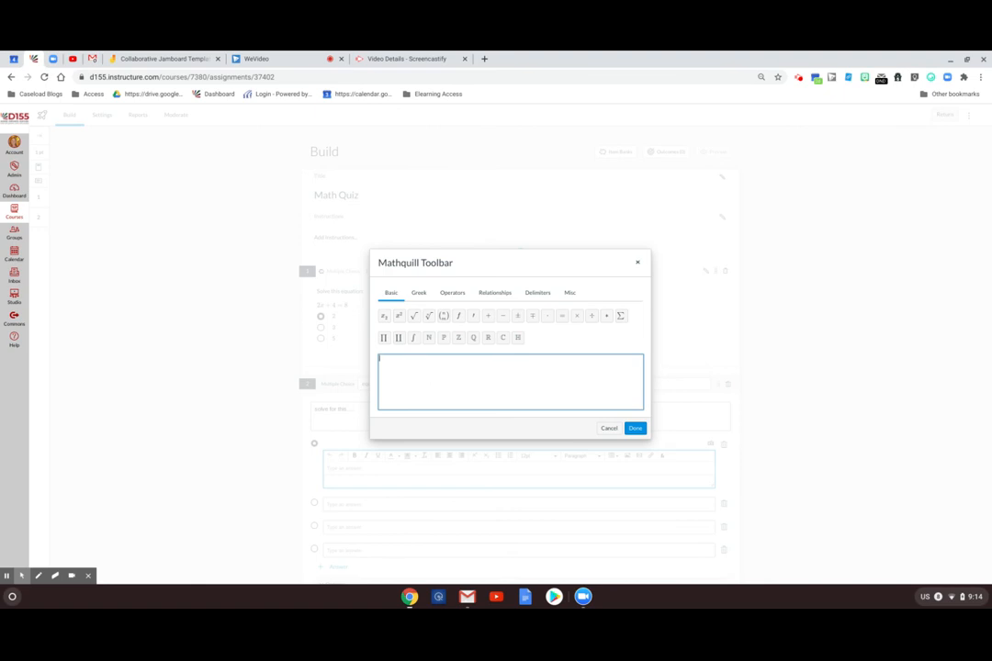
type("4/")
left_click(638, 432)
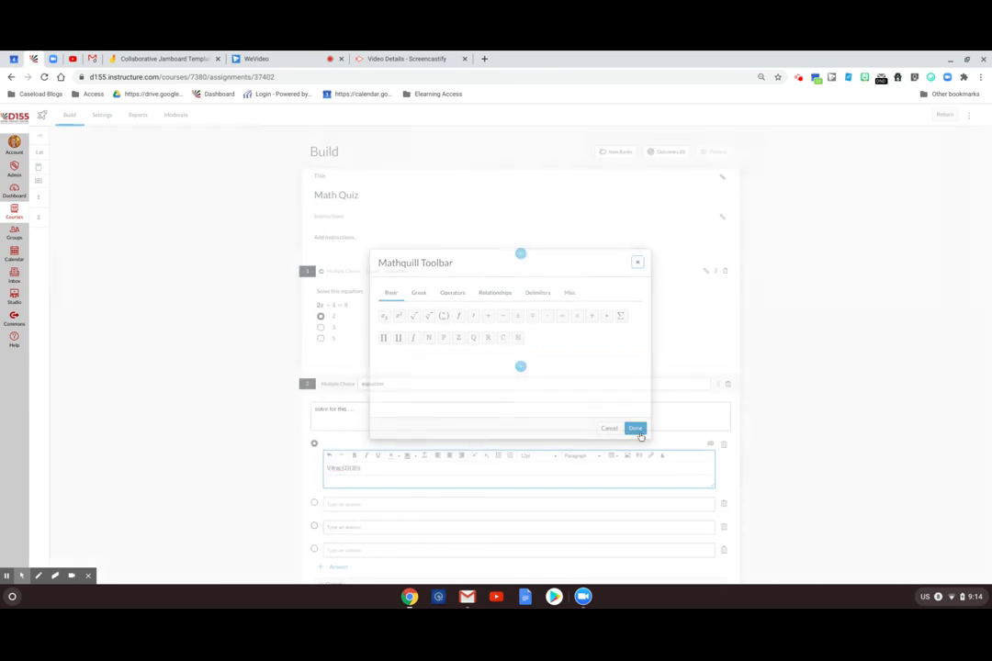
- Enter 2 and 4 as the second and third answer choices of the second question
left_click(356, 503)
type("2")
left_click(348, 526)
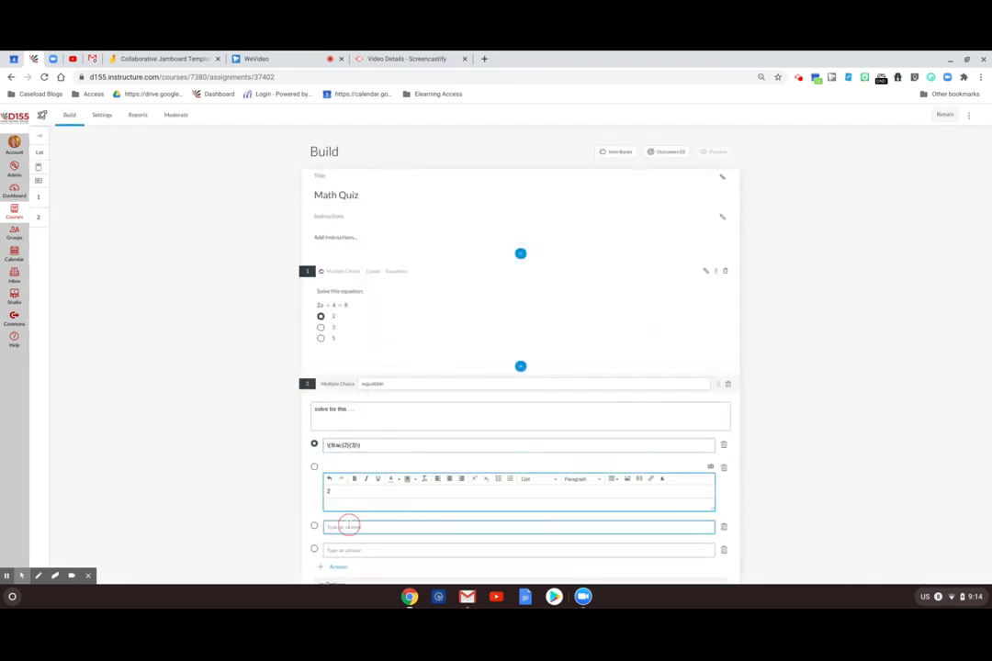
type("4")
- Delete the blank fourth answer choice and finish editing the second question
scroll(788, 541, "down", 3)
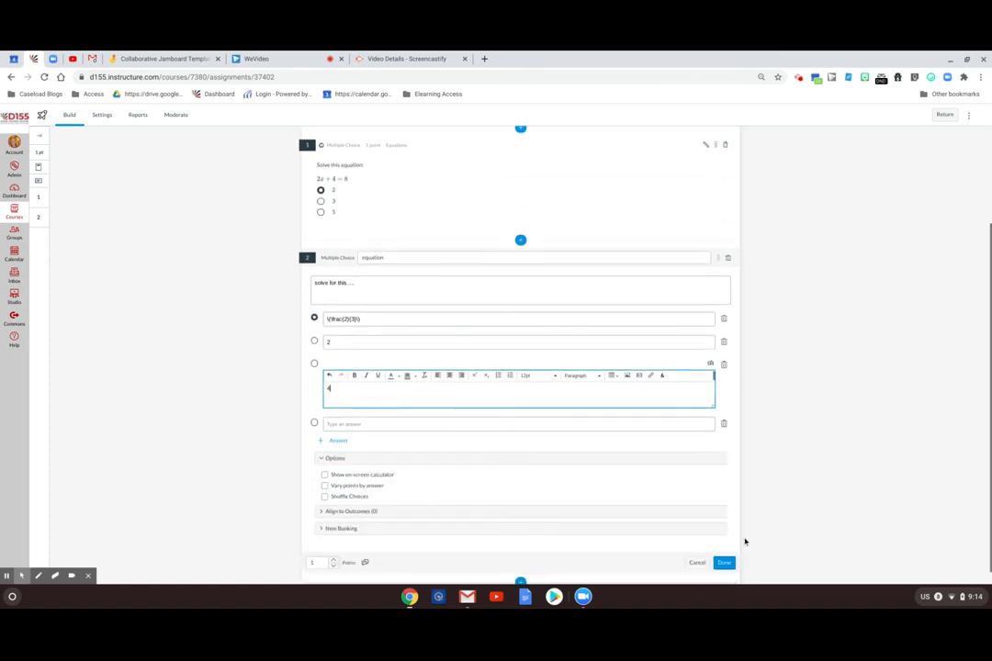
left_click(721, 563)
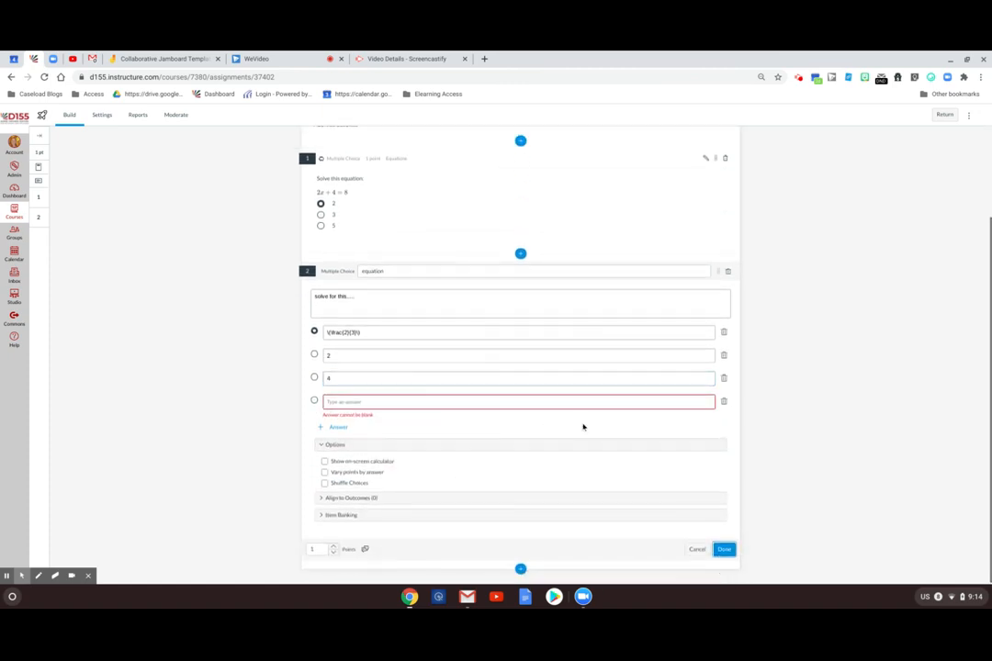
left_click(723, 400)
left_click(723, 548)
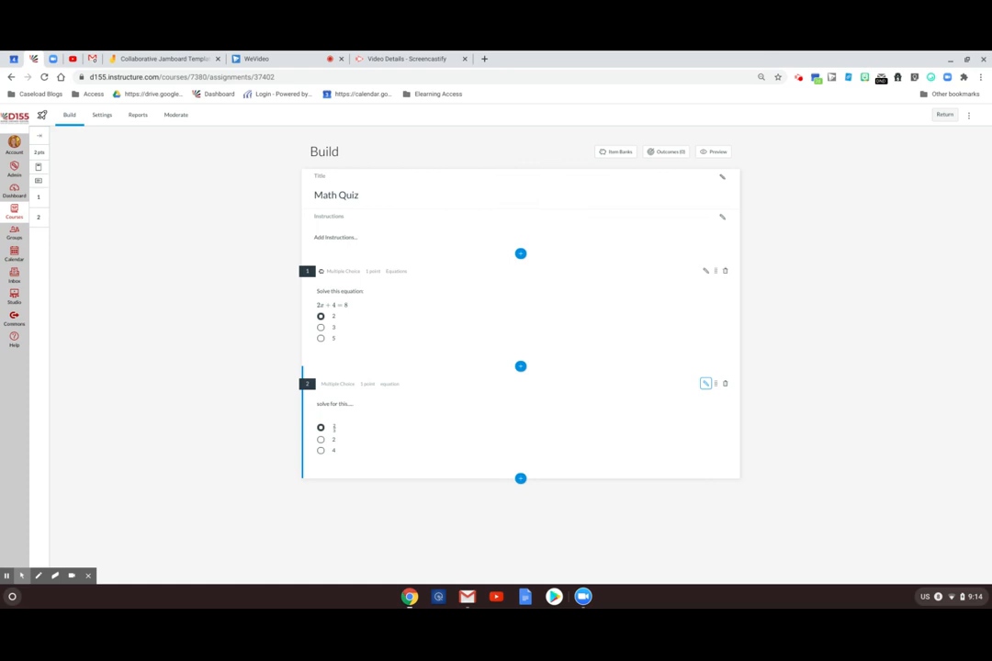
- Insert a Stimulus below the second question and look over its blank form
left_click(520, 478)
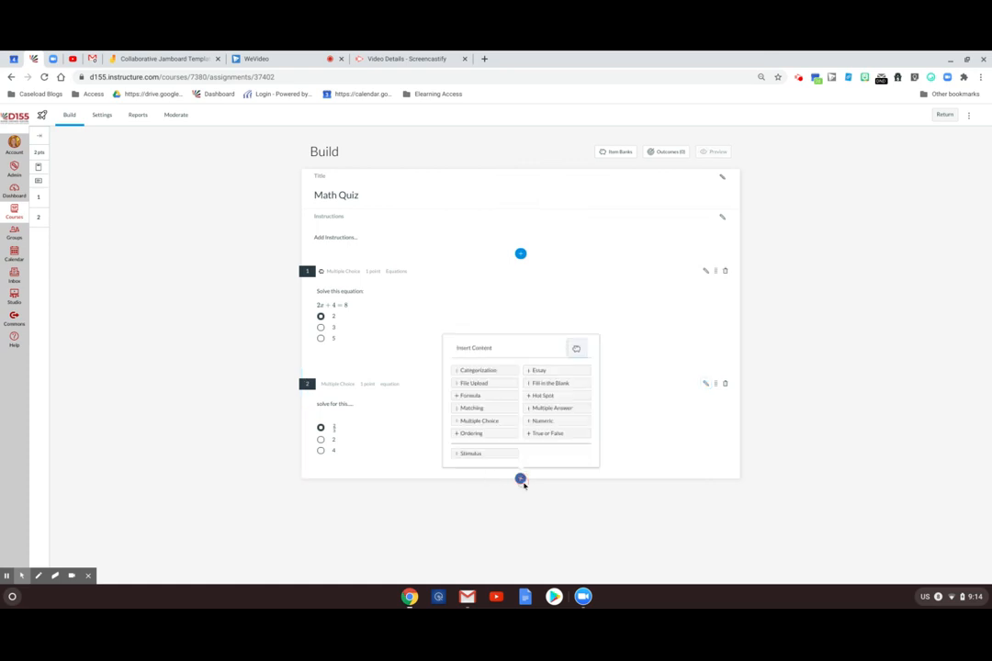
left_click(488, 454)
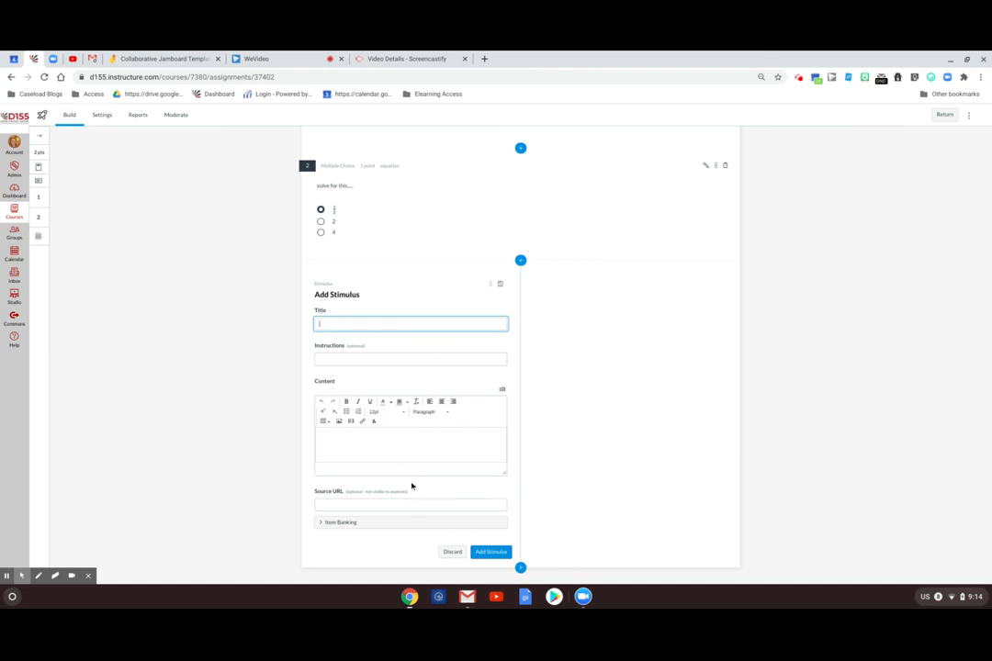
scroll(426, 486, "up", 1)
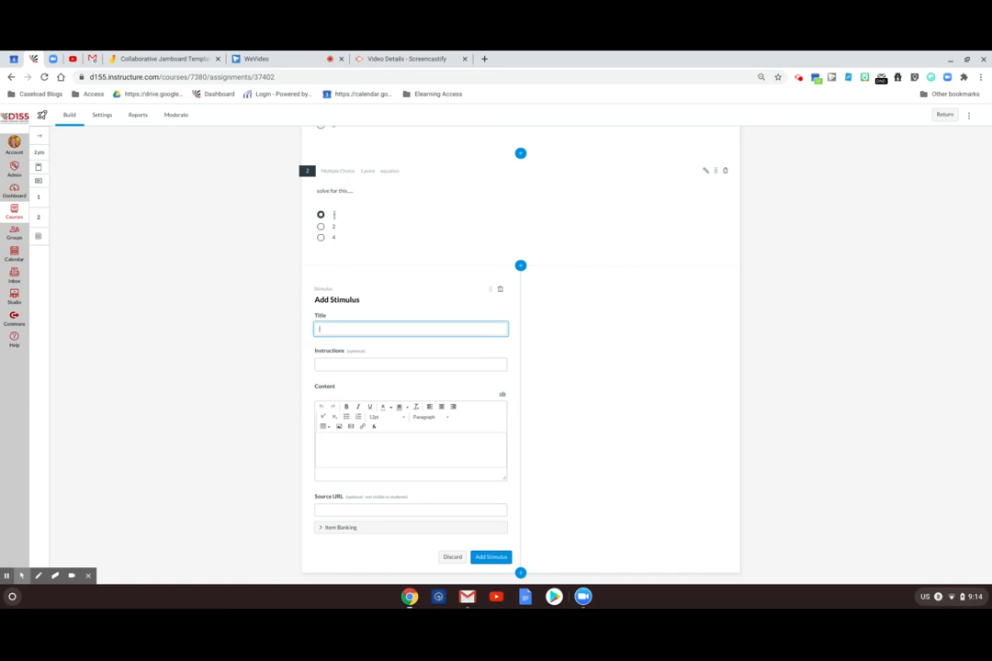
scroll(600, 442, "down", 1)
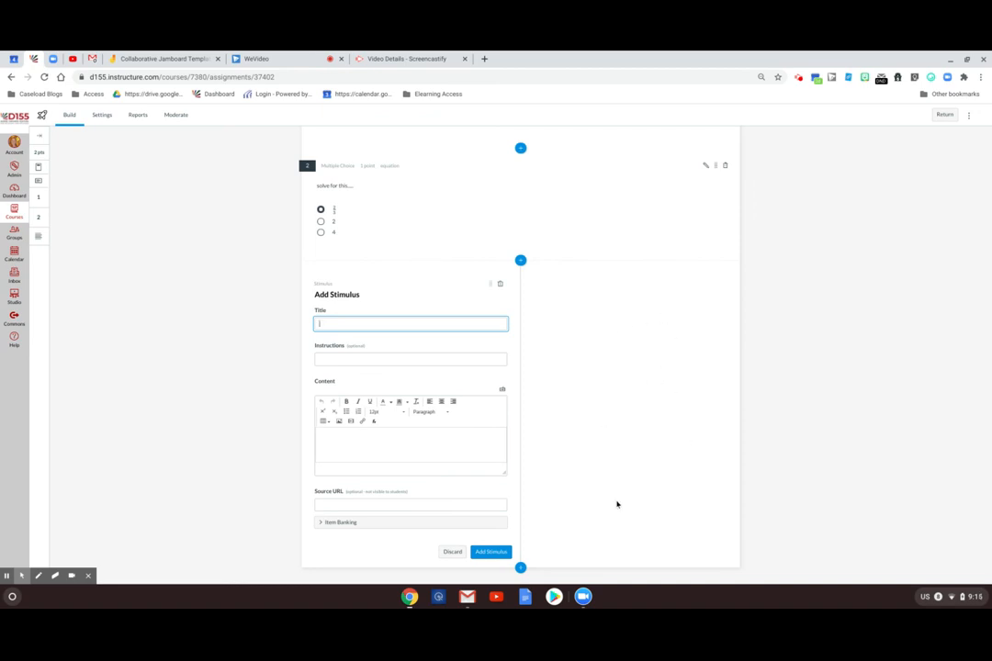
scroll(708, 403, "up", 2)
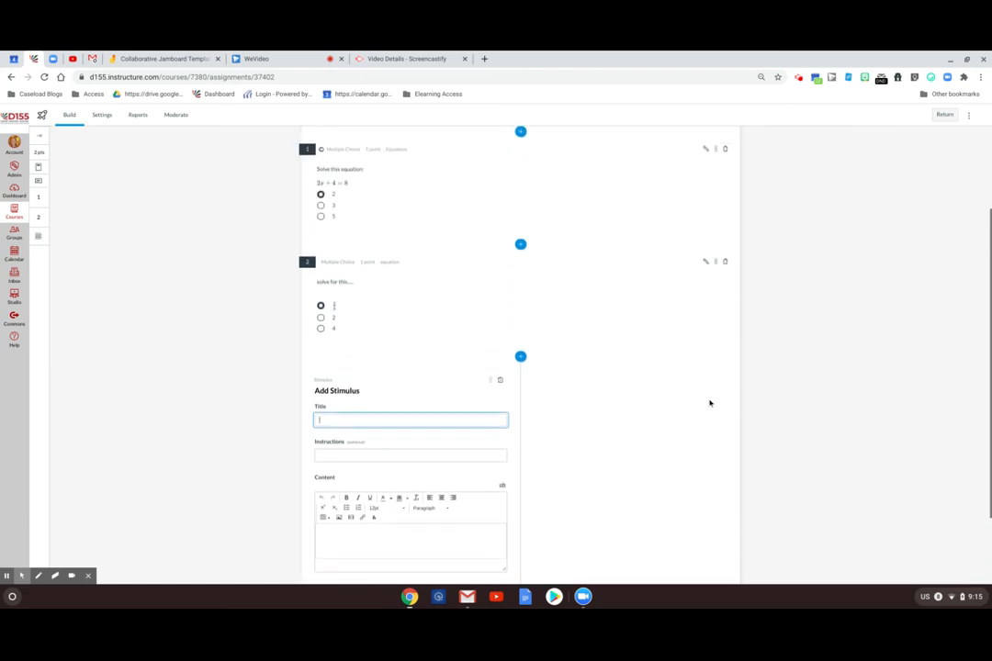